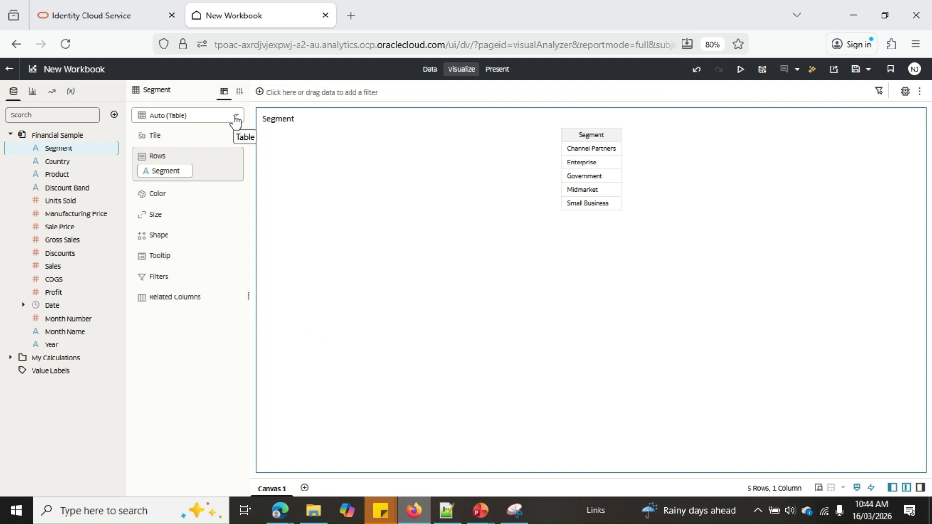
Delete the Segment table visualization from the canvas.
mouse_move(337, 191)
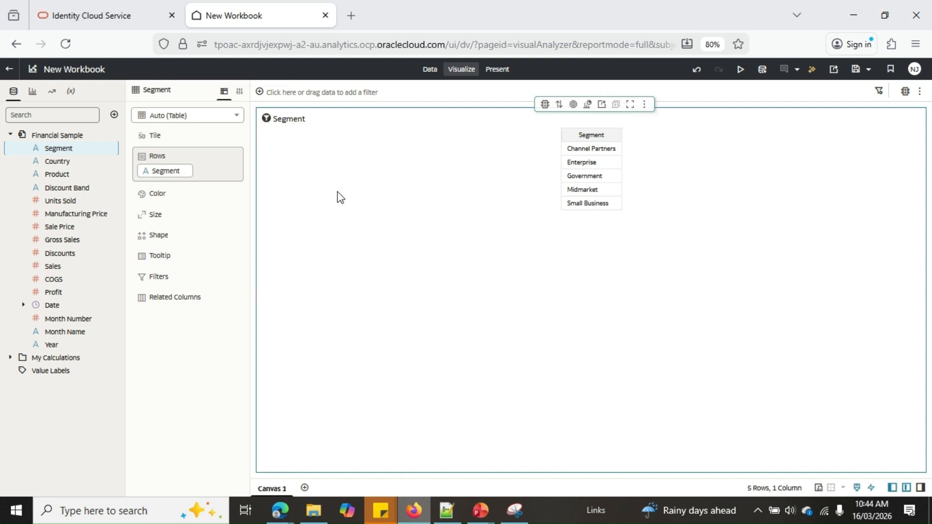
right_click(300, 183)
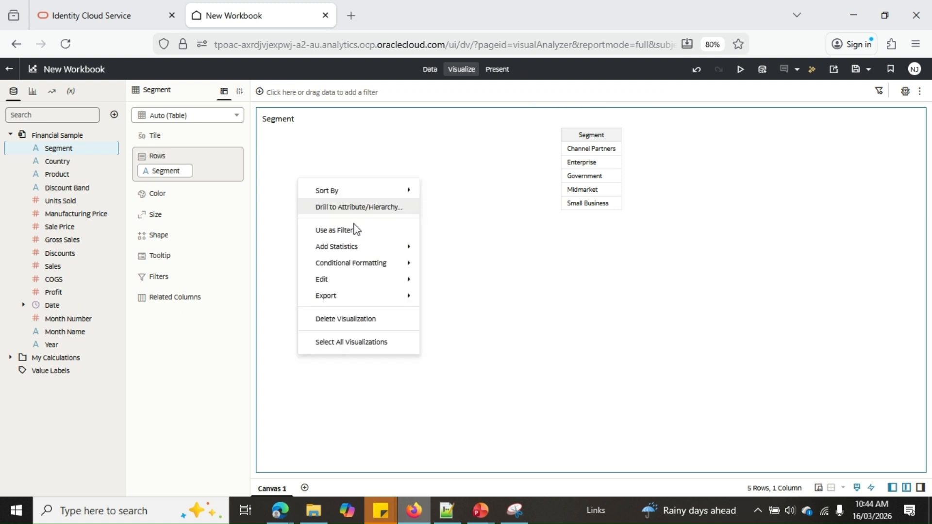
click(386, 319)
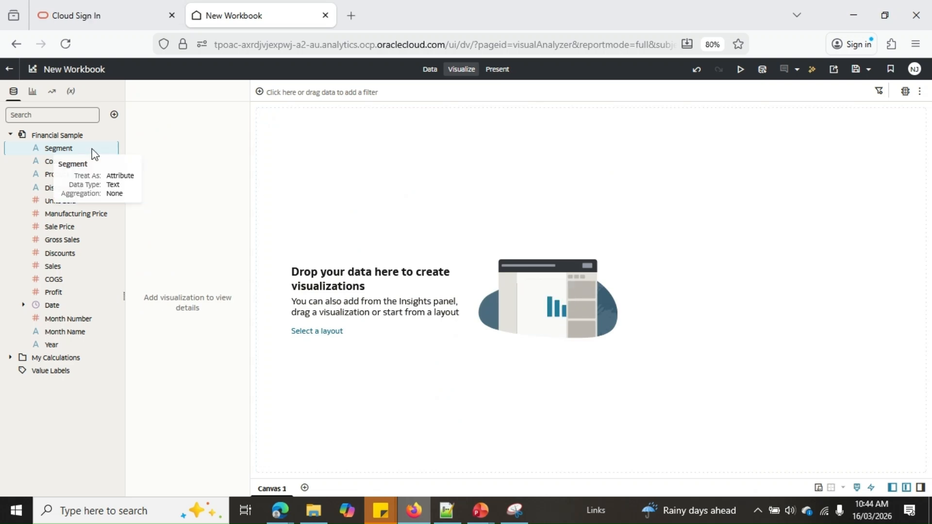
Run Explain on the Segment column and review its basic facts charts.
right_click(67, 154)
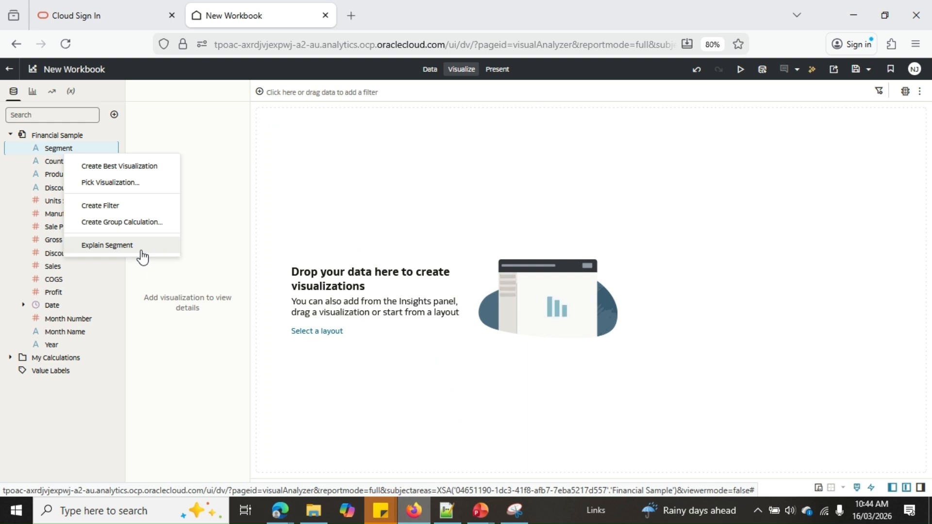
click(107, 245)
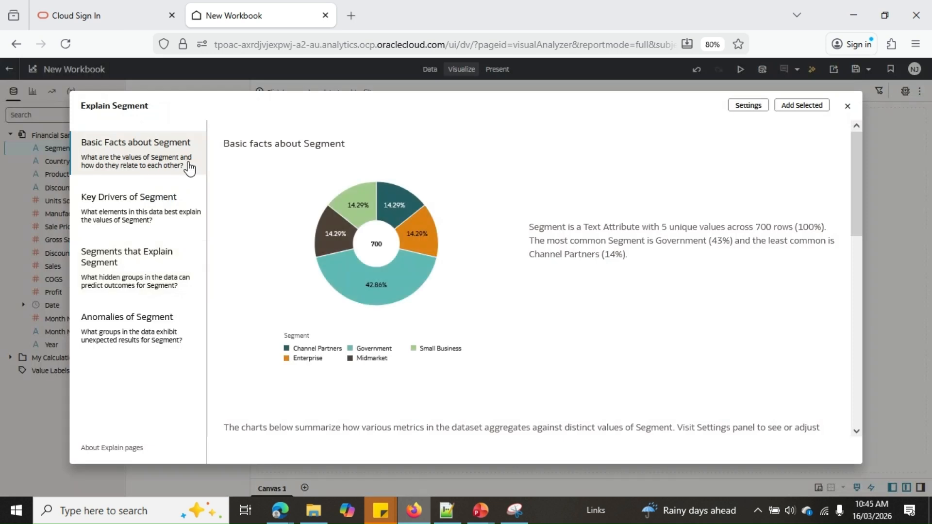
mouse_move(363, 188)
drag(857, 207, 852, 259)
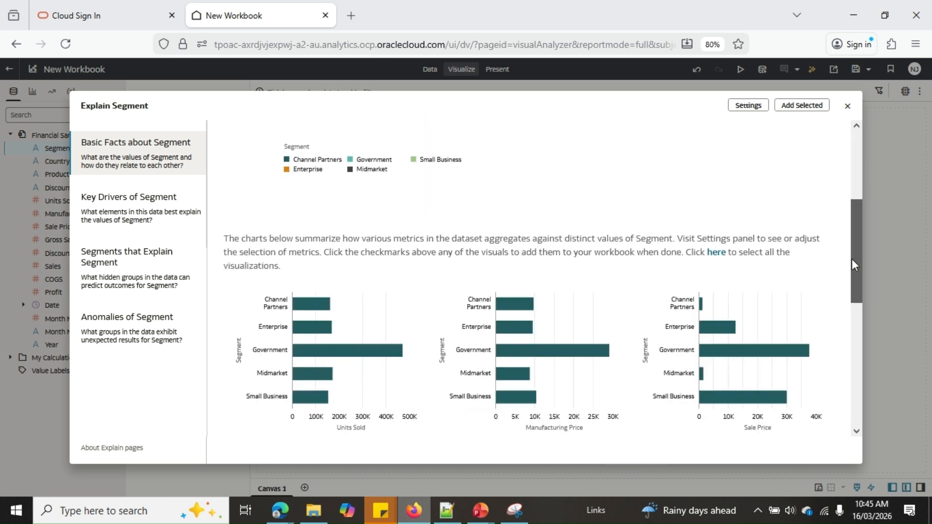
scroll(314, 226, up, 4)
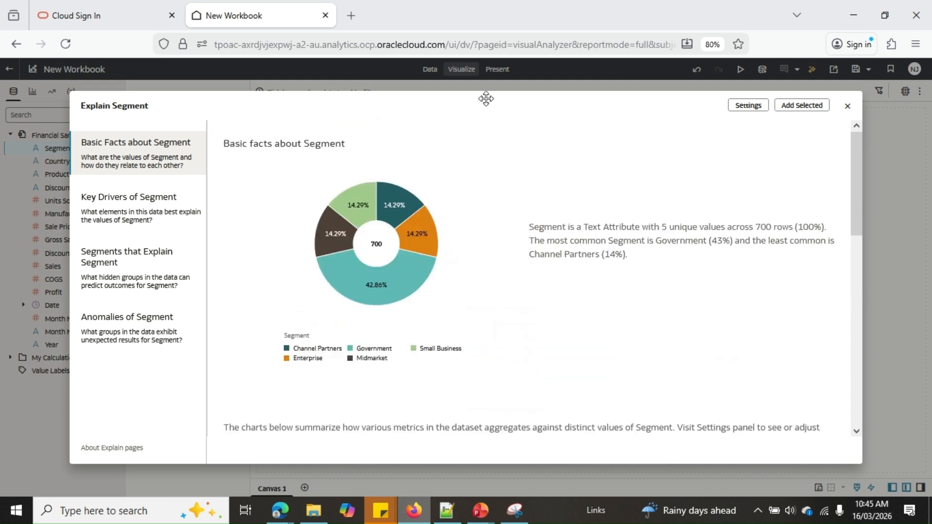
Choose the Units Sold bar chart and the Segment donut chart from the basic facts and add both to the workbook.
mouse_move(415, 238)
scroll(840, 260, down, 3)
scroll(842, 264, down, 2)
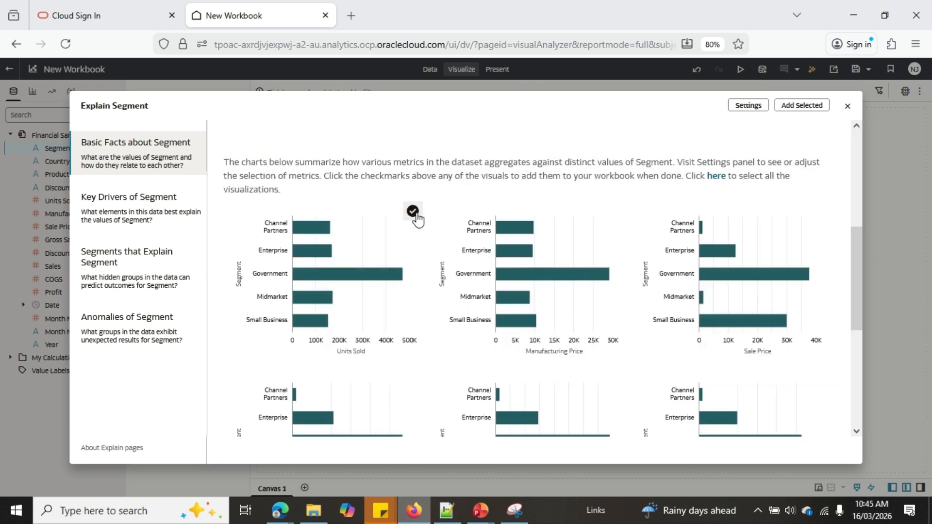
click(413, 212)
click(413, 212)
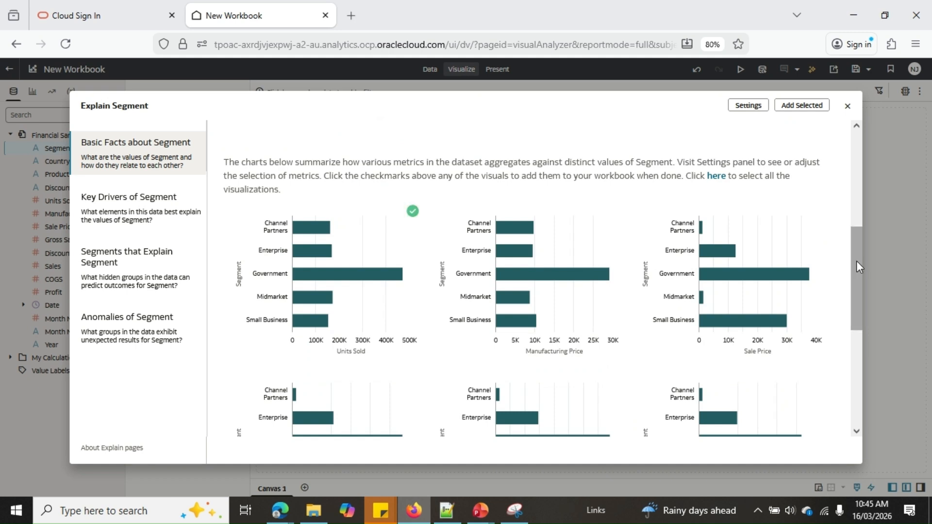
drag(857, 262, 536, 173)
click(516, 165)
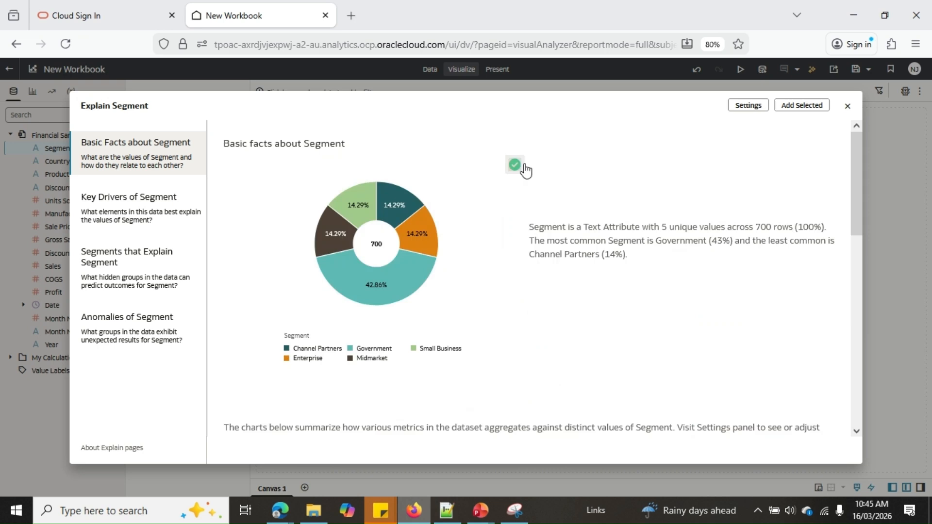
drag(857, 187, 858, 257)
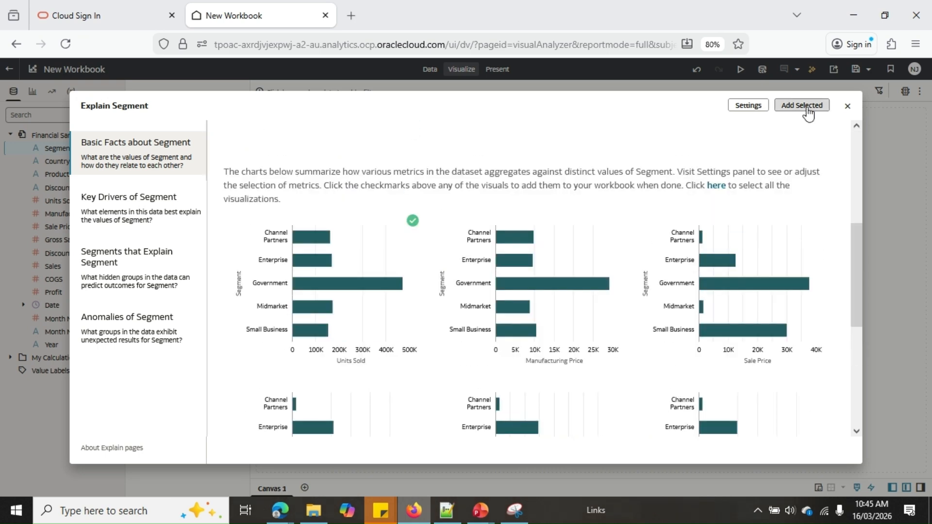
click(808, 110)
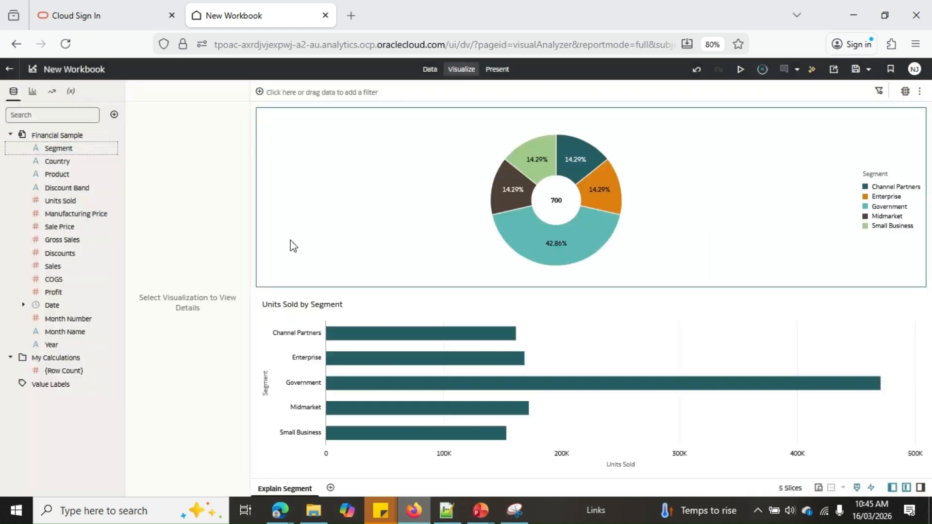
click(587, 296)
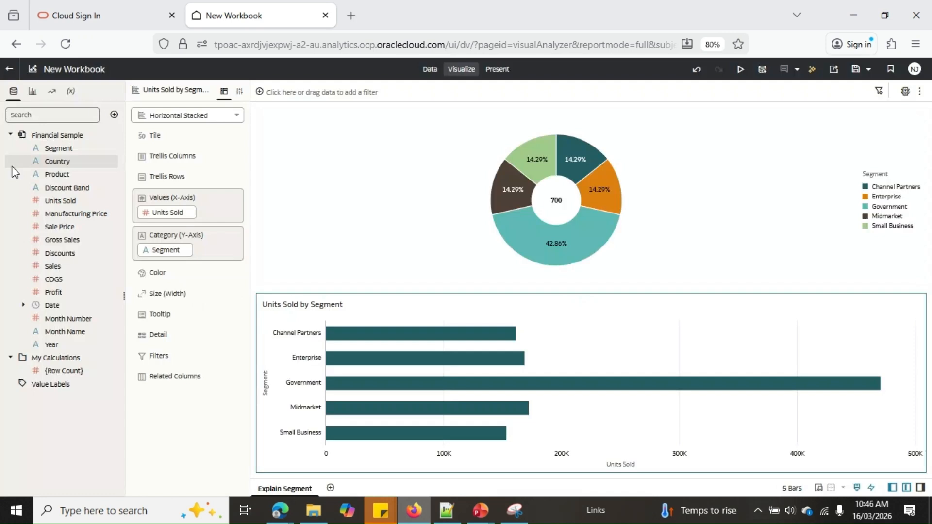
Run Explain on Segment again and examine the charts of its key drivers.
right_click(62, 149)
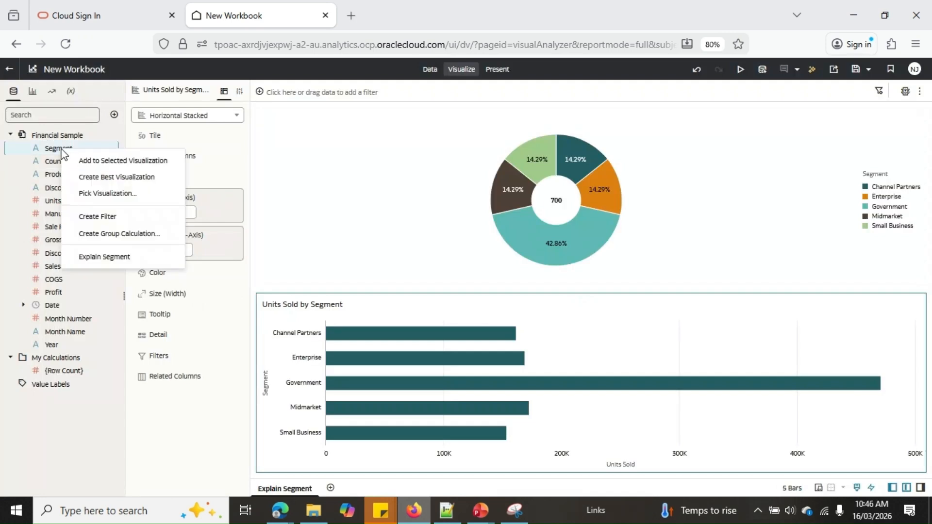
click(157, 257)
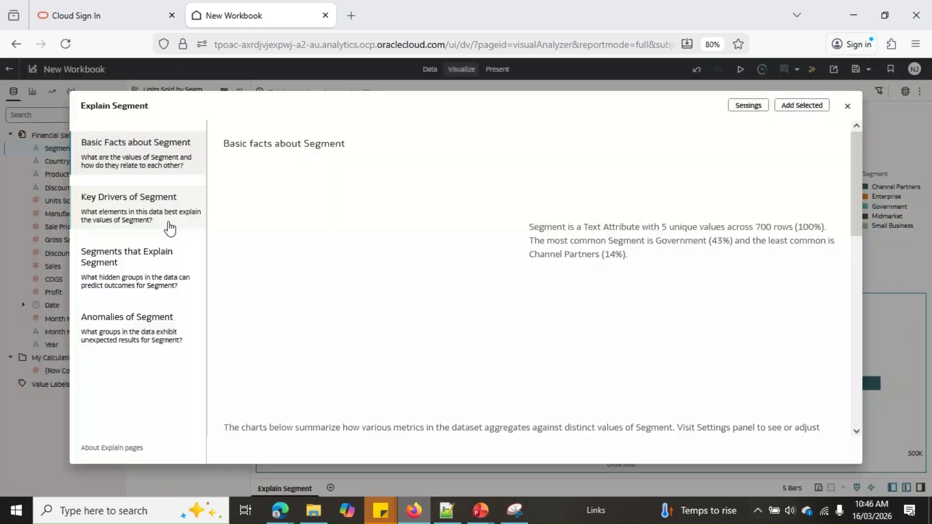
click(166, 222)
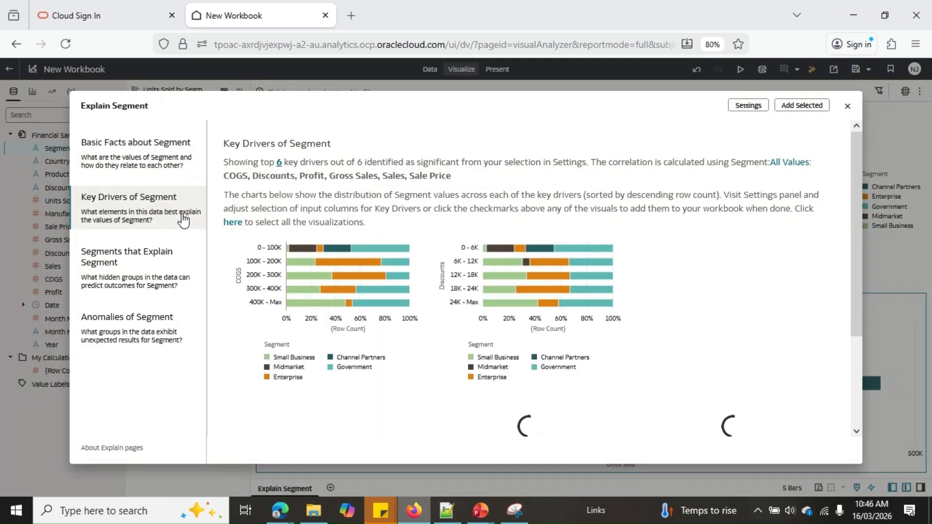
scroll(667, 305, down, 2)
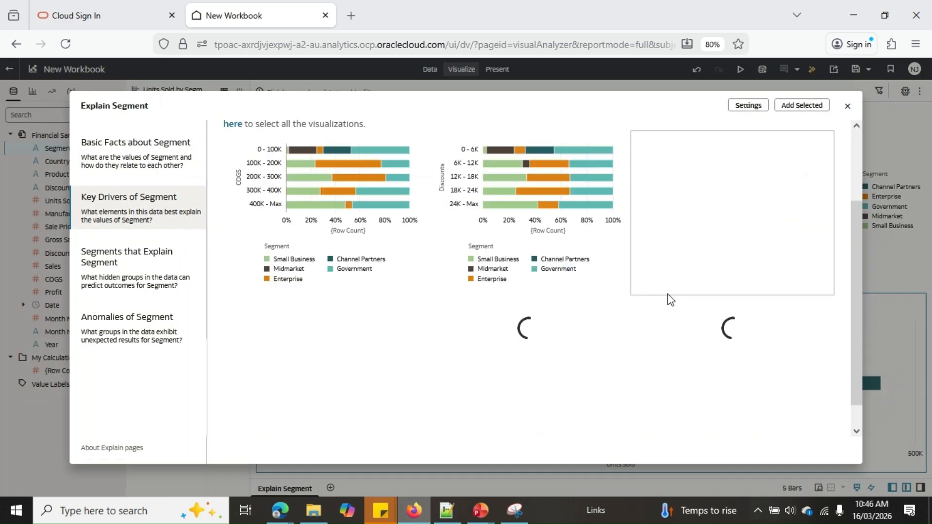
scroll(668, 294, up, 2)
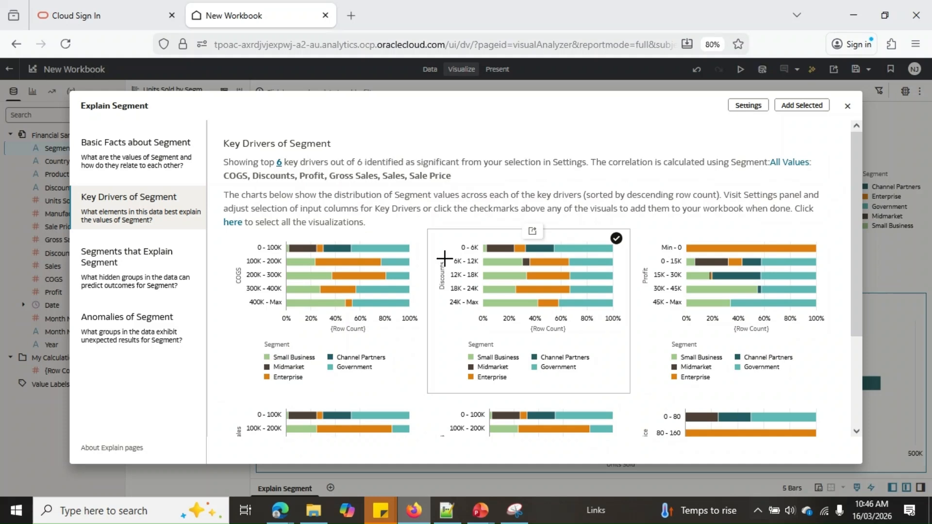
mouse_move(338, 251)
mouse_move(376, 311)
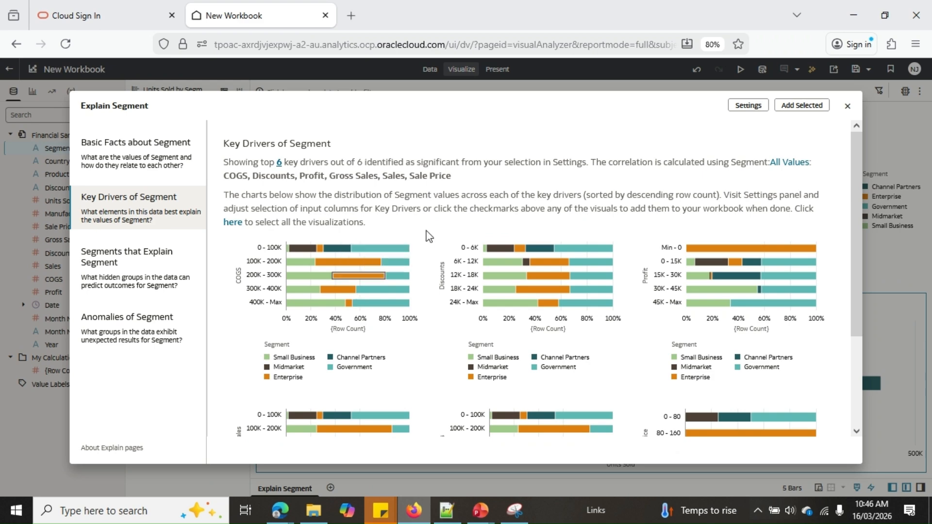
Choose the COGS and Discounts key driver charts and add them to the workbook.
click(413, 238)
click(616, 239)
click(802, 105)
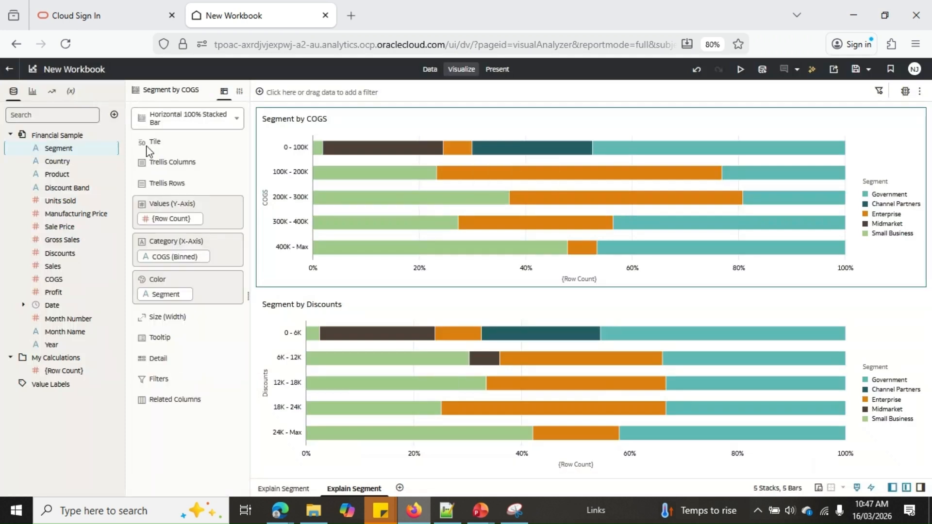
right_click(98, 150)
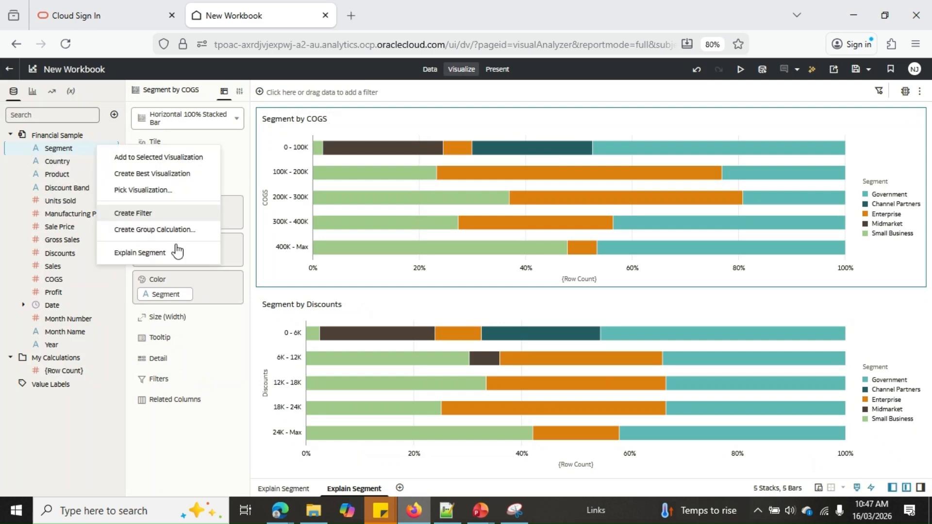
click(178, 252)
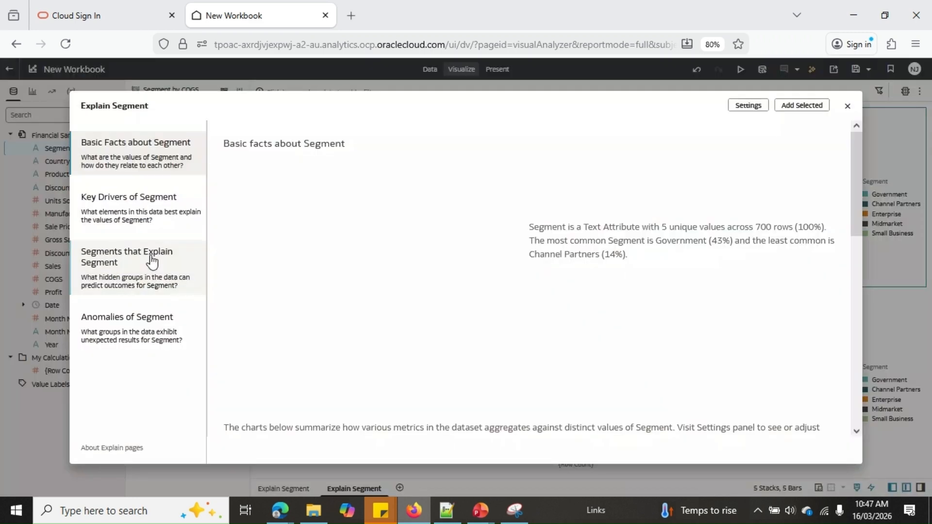
click(152, 262)
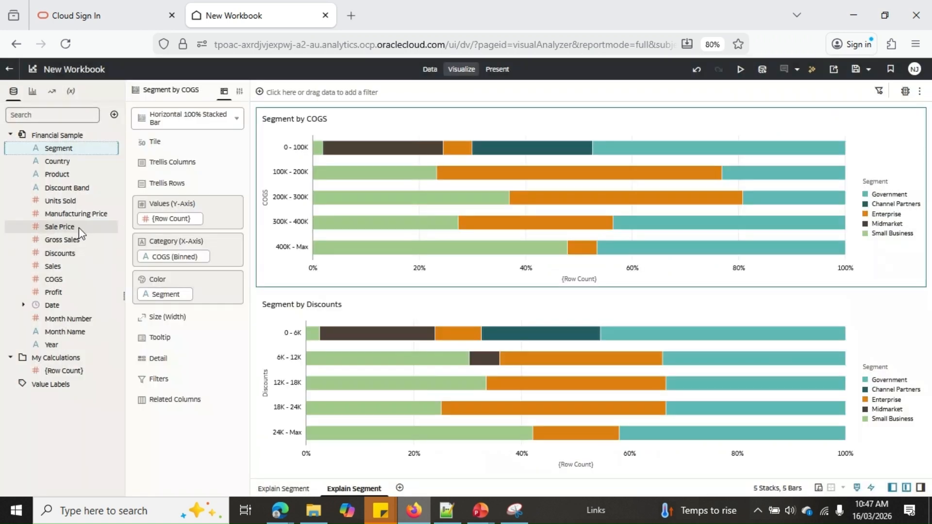
Run Explain on the Sale Price column and show the segments that explain it.
right_click(79, 228)
click(168, 320)
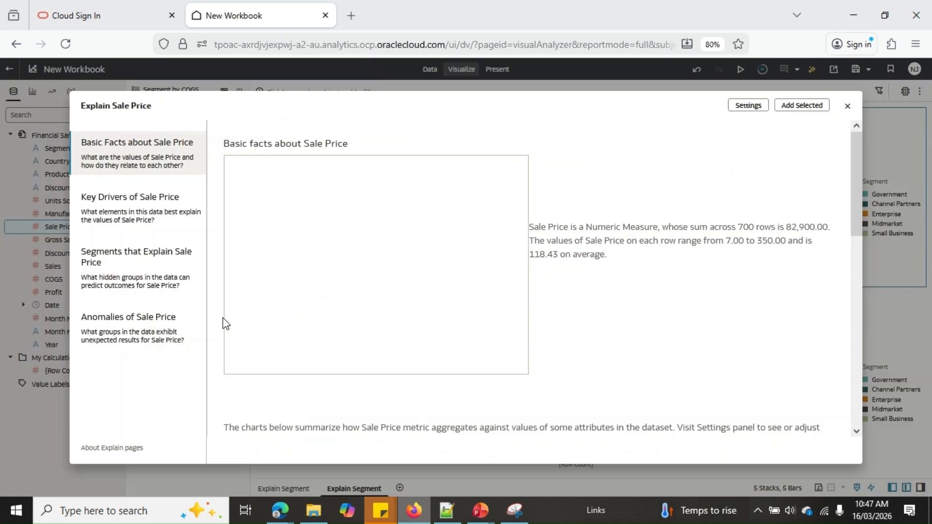
click(131, 282)
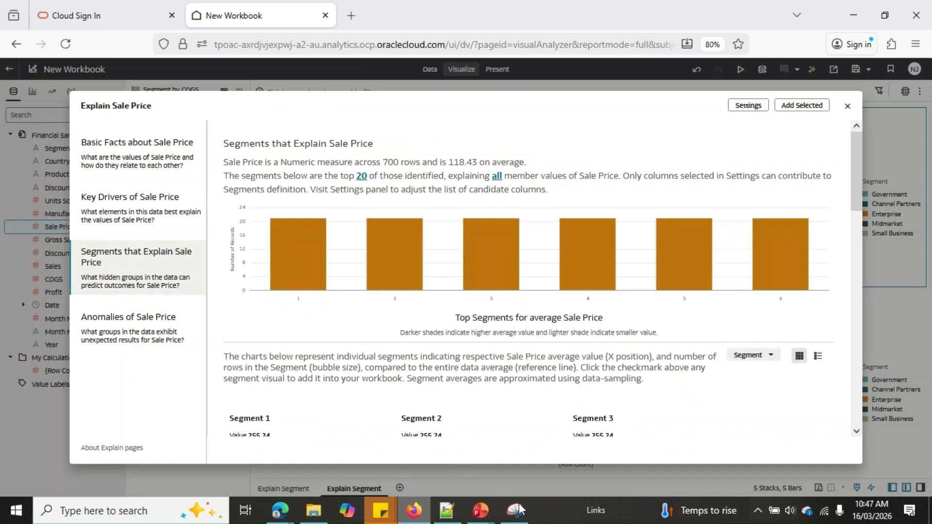
Switch to PowerPoint to check the slide on the Explain options and return to the Sale Price results.
mouse_move(487, 509)
click(462, 469)
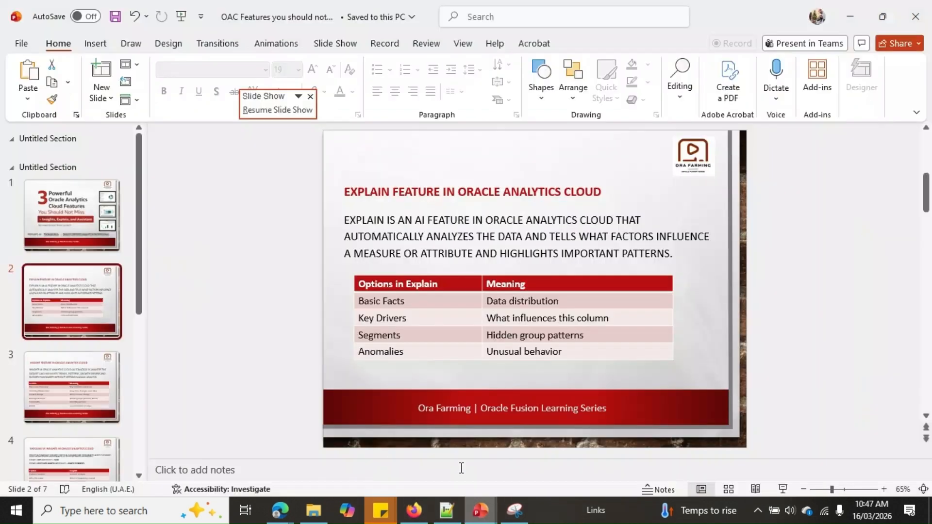
click(850, 16)
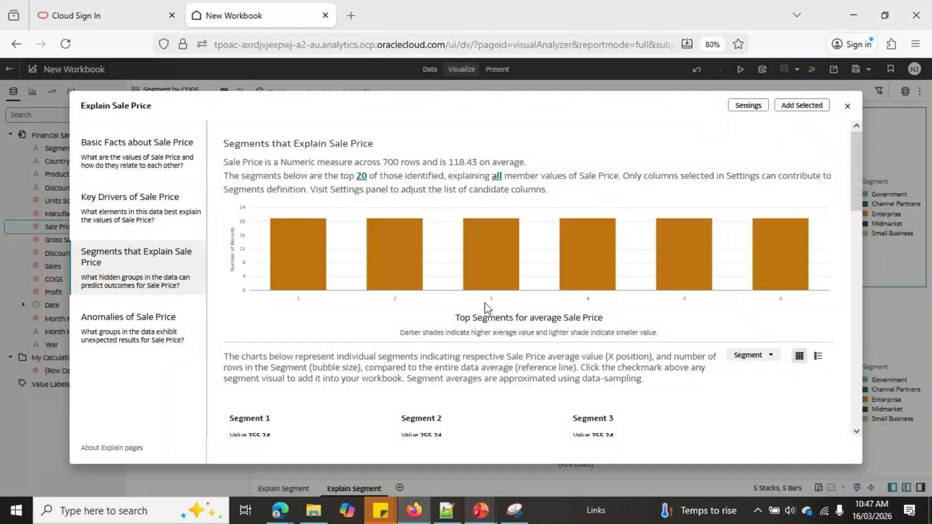
Review the segments that explain Sale Price, choose Segments 1, 2 and 3, and add them to the workbook.
scroll(487, 307, down, 2)
scroll(539, 338, down, 1)
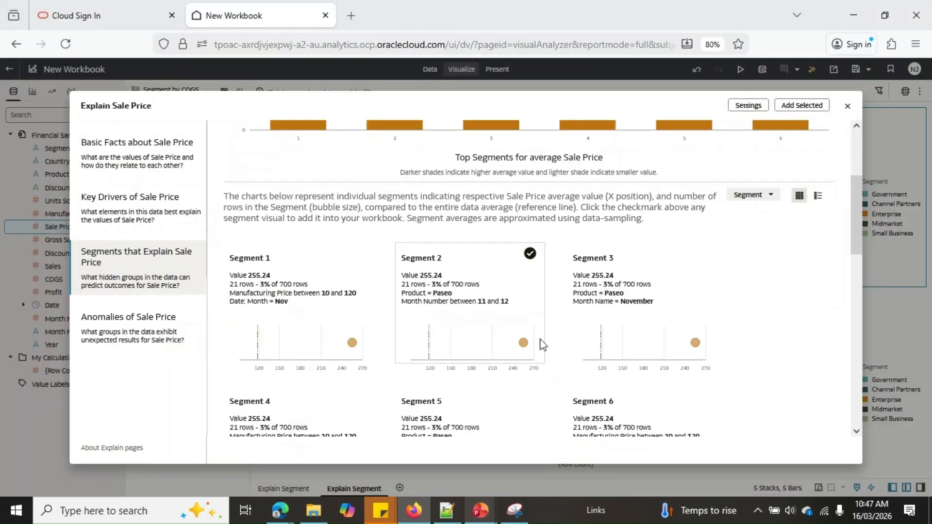
scroll(543, 345, down, 1)
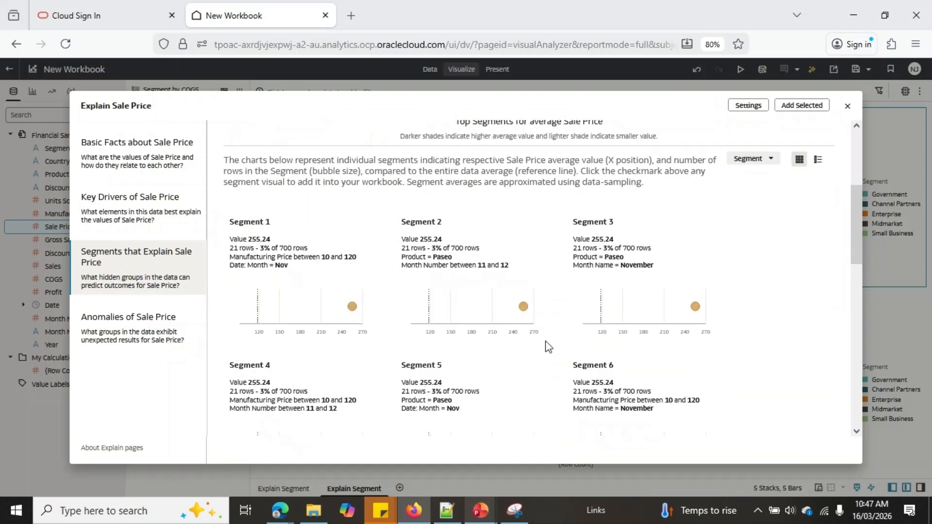
scroll(547, 347, up, 4)
mouse_move(683, 222)
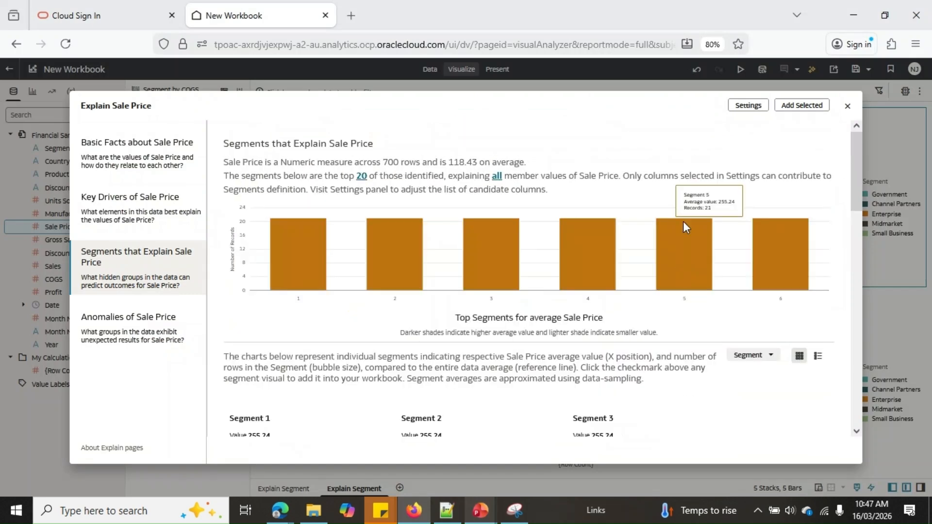
scroll(371, 329, down, 3)
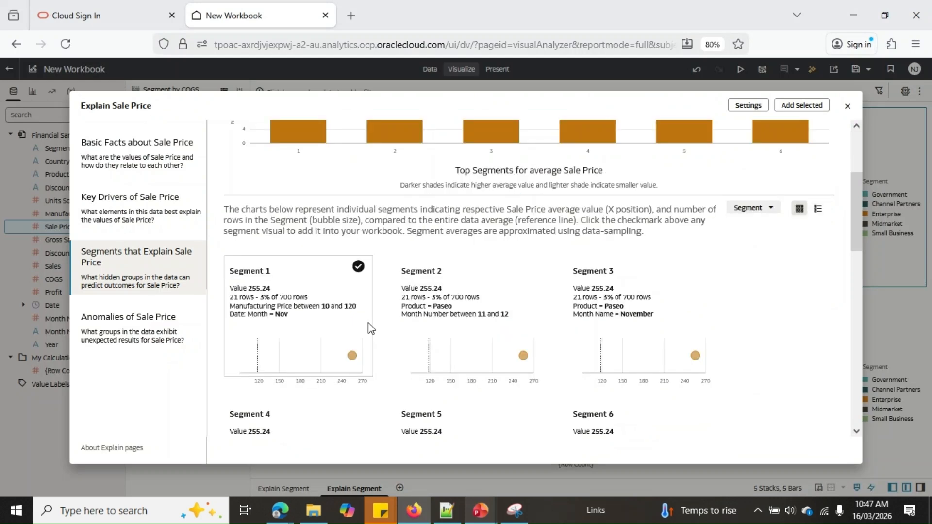
click(359, 267)
drag(857, 187, 856, 131)
mouse_move(792, 237)
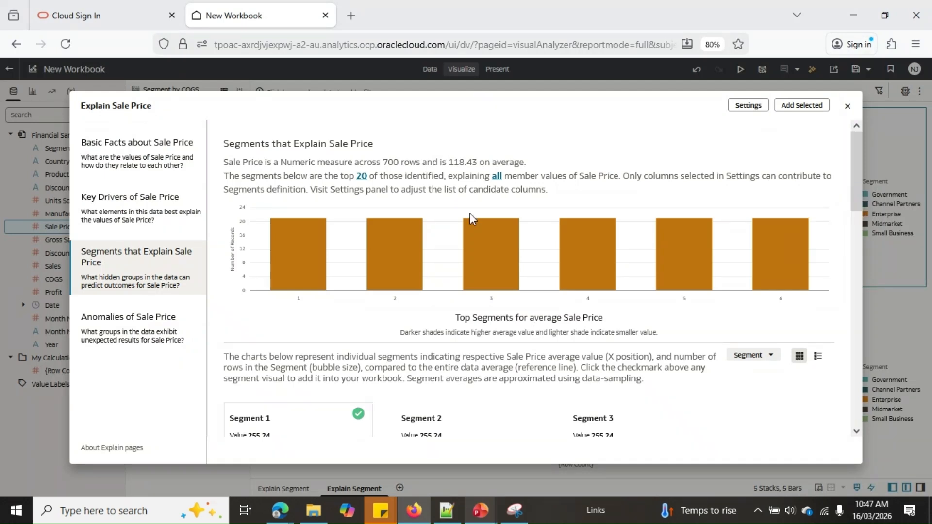
scroll(470, 214, down, 3)
click(701, 266)
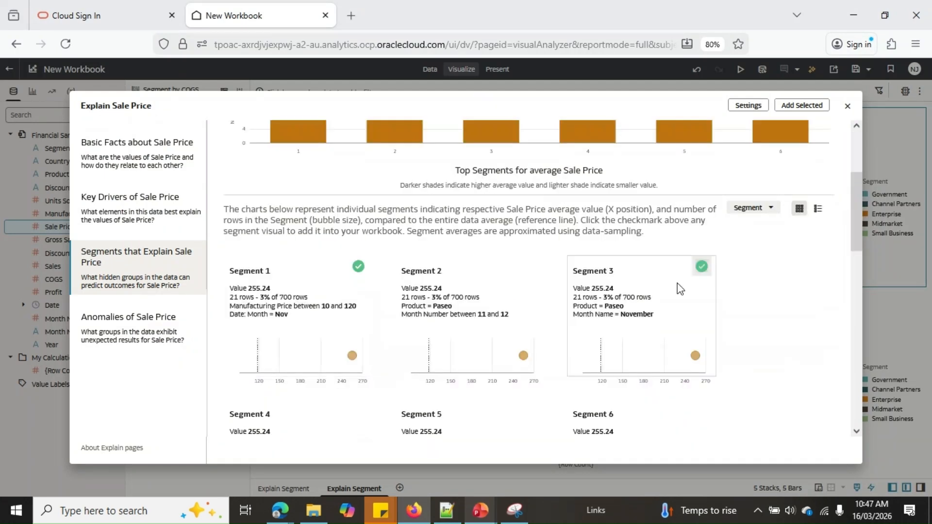
click(531, 268)
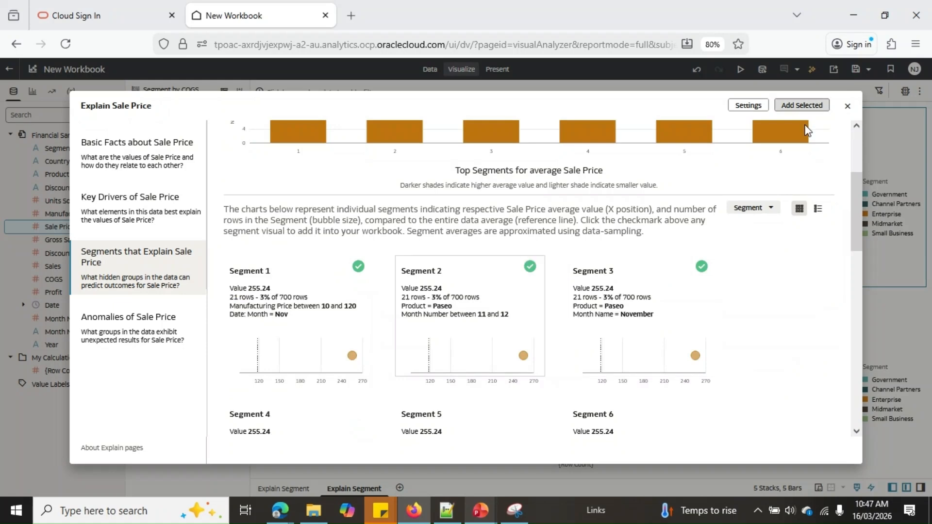
click(803, 107)
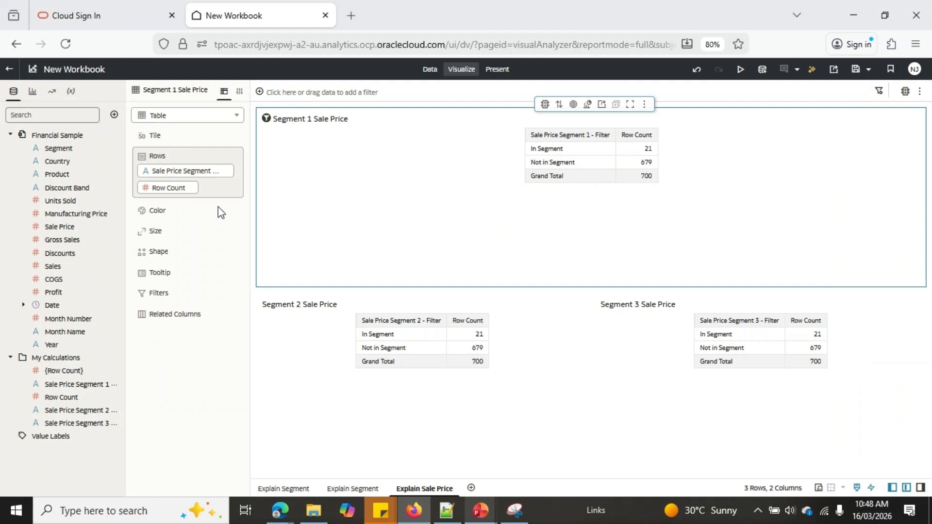
Run Explain on the Segment column and show the anomalies of Segment.
right_click(72, 152)
click(164, 254)
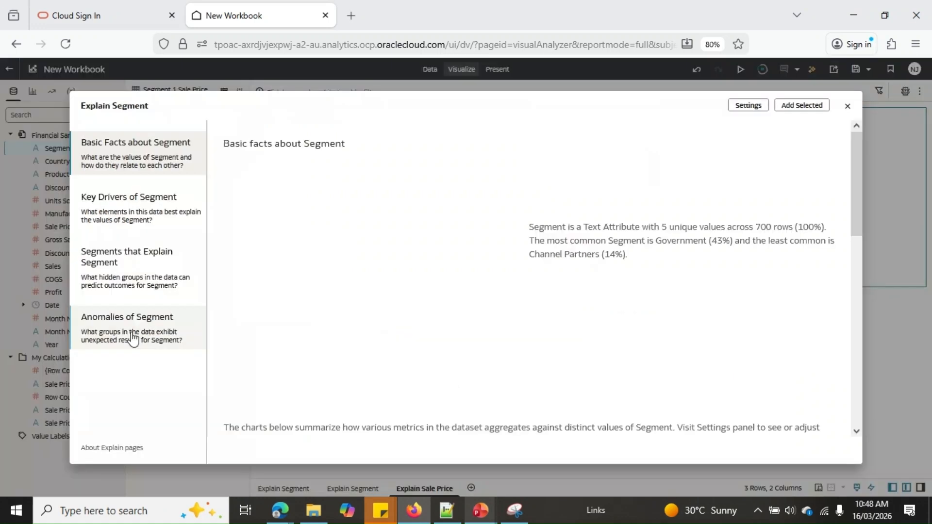
click(132, 338)
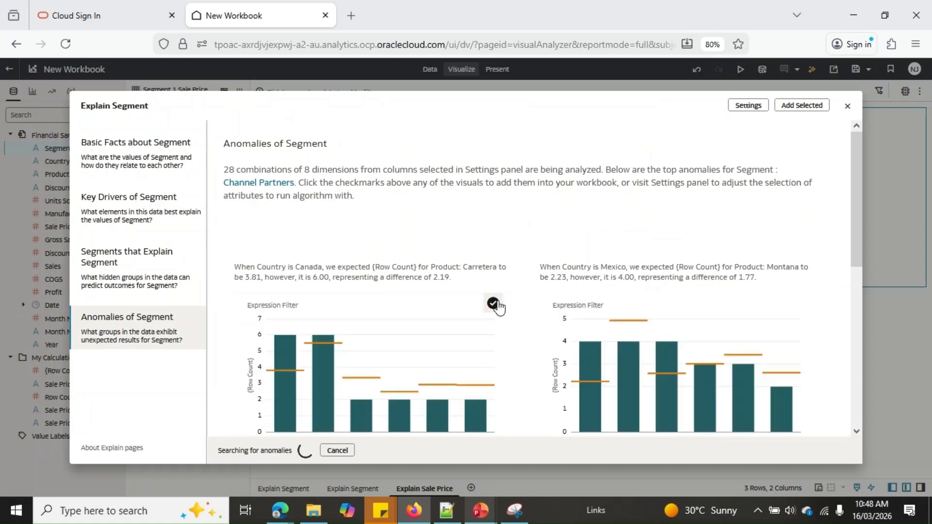
Choose the Channel Partners anomaly charts for Canada and Mexico and add them to the workbook.
click(496, 304)
click(803, 305)
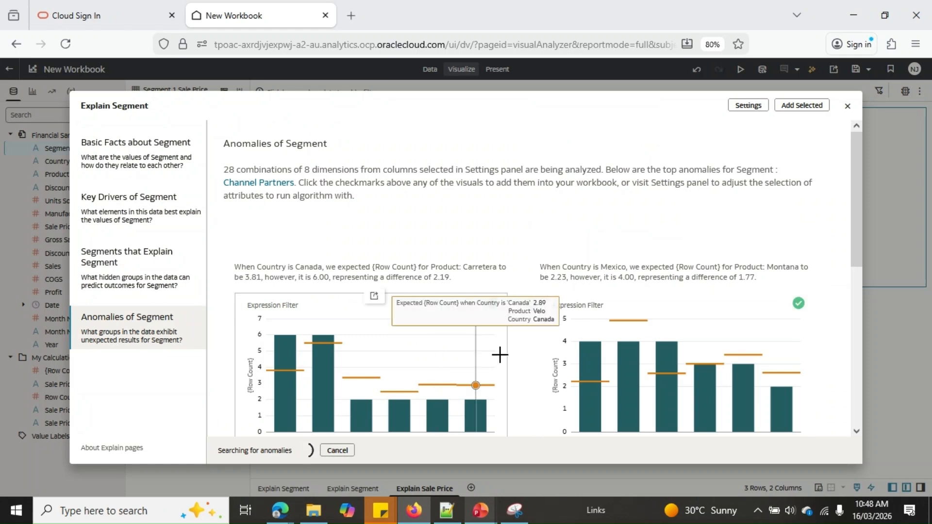
scroll(500, 355, down, 1)
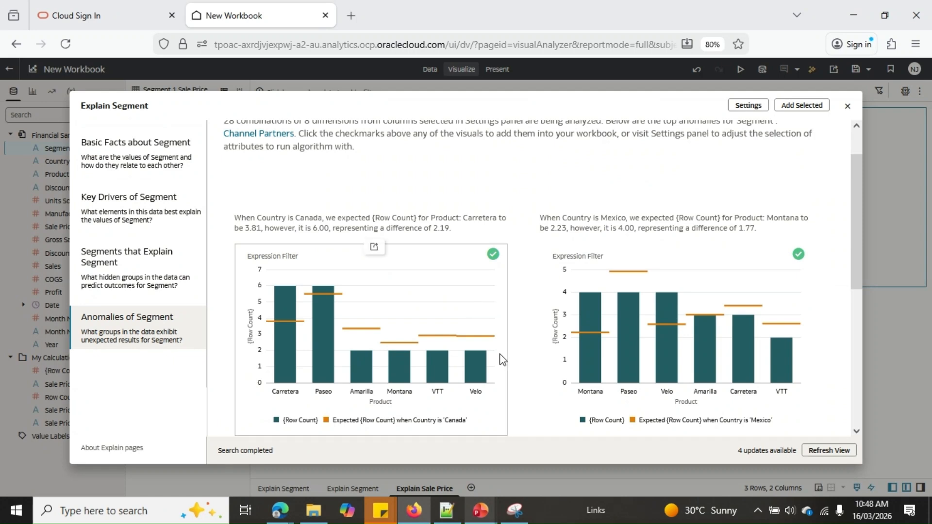
scroll(495, 342, down, 1)
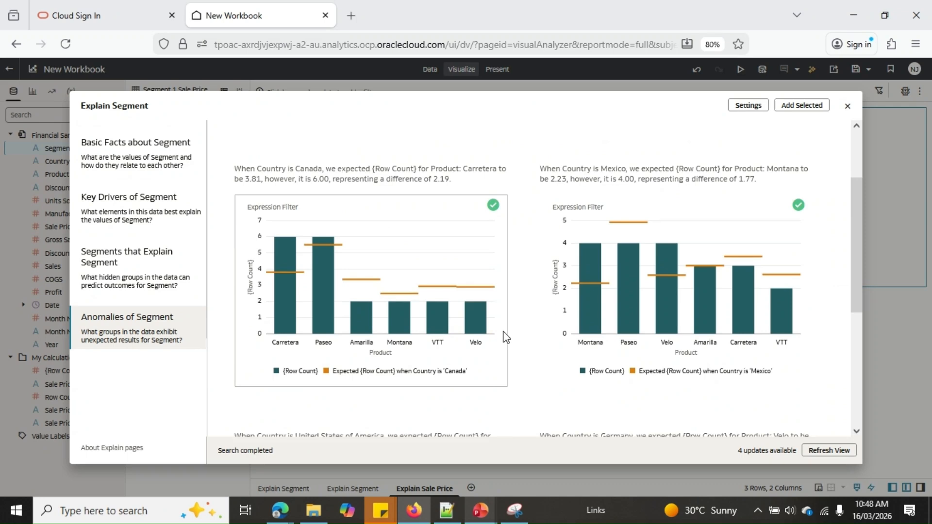
scroll(506, 337, up, 2)
click(800, 107)
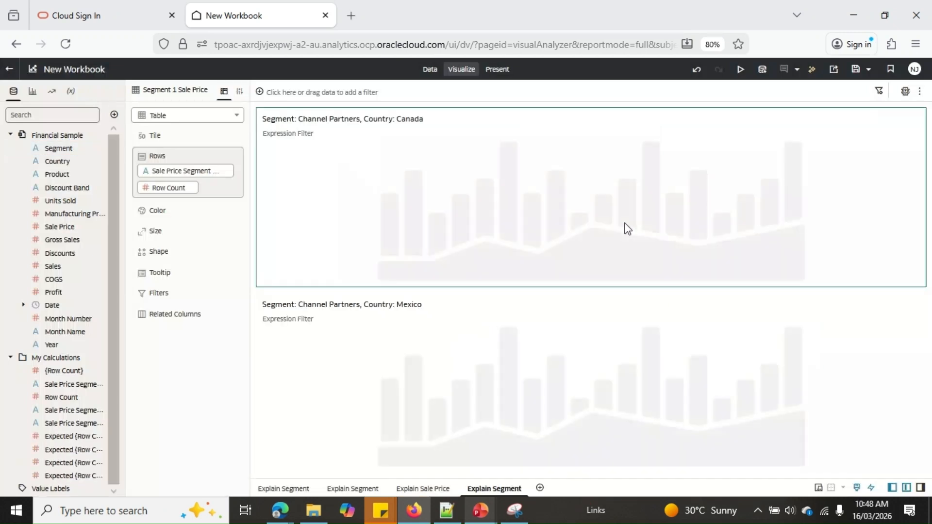
click(633, 236)
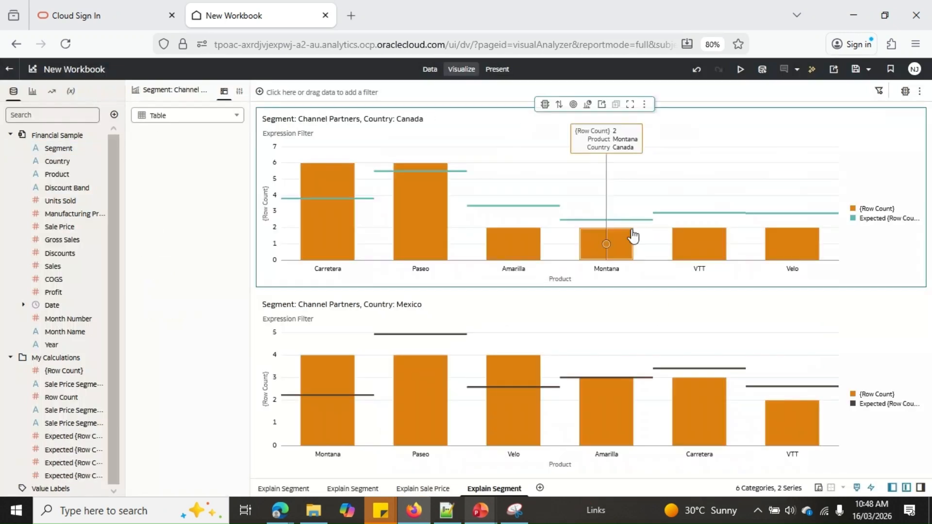